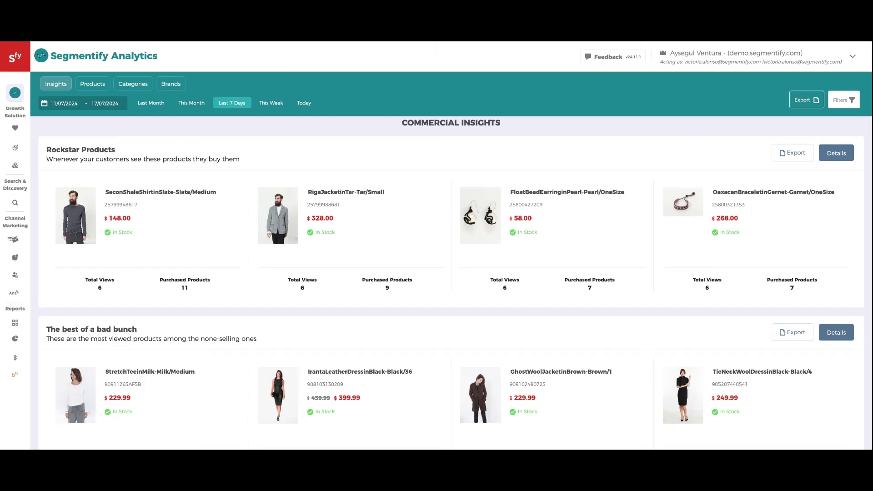
- Choose a custom dashboard date range starting 1 July, then switch to this month
left_click(63, 104)
left_click(55, 161)
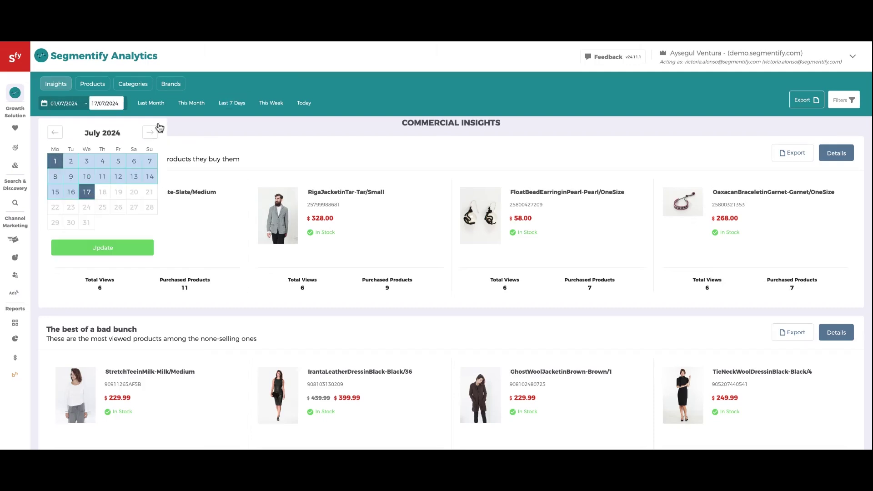
left_click(151, 103)
left_click(191, 102)
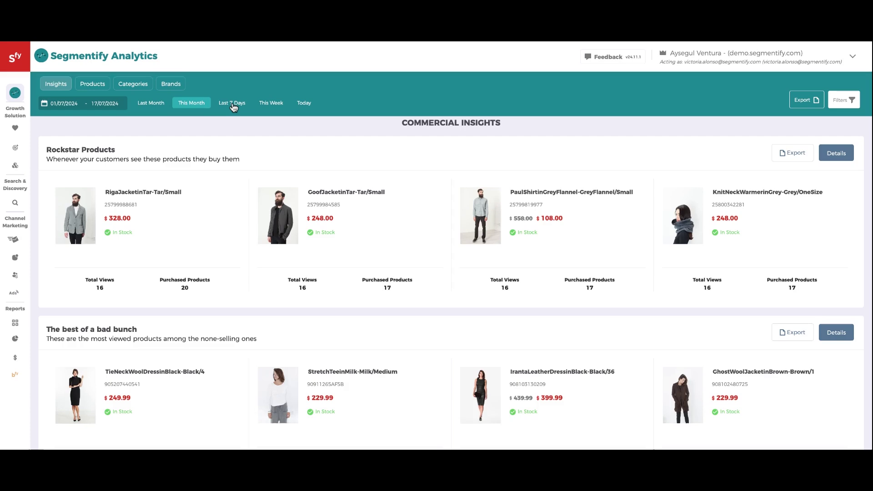
- Try the this-week and today ranges before returning the dashboard to the last 7 days
left_click(232, 103)
left_click(271, 103)
left_click(303, 103)
left_click(232, 103)
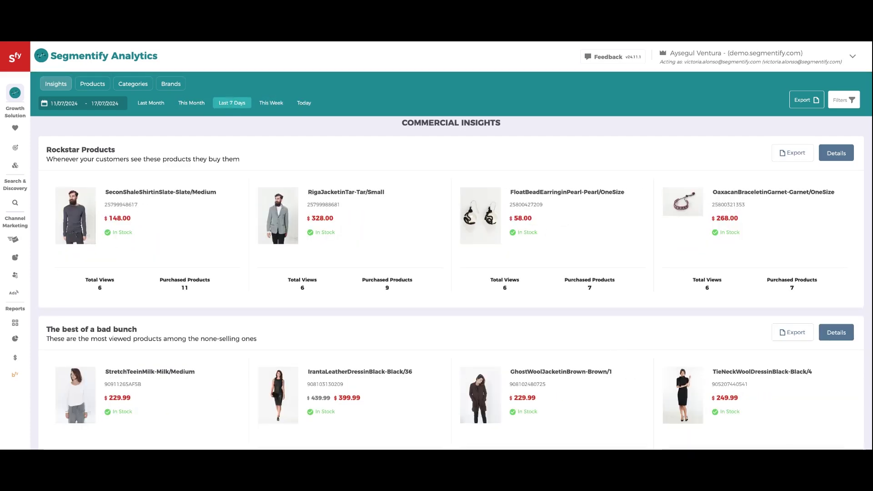
scroll(452, 260, "down", 1)
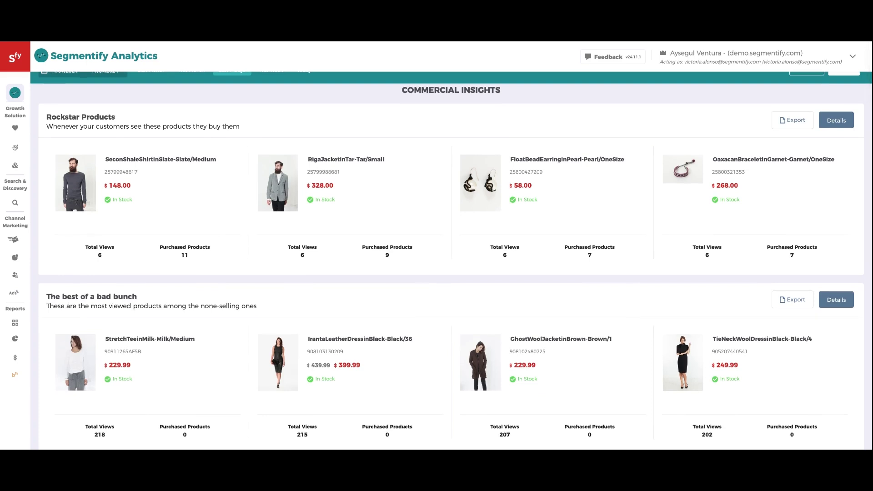
scroll(451, 260, "down", 3)
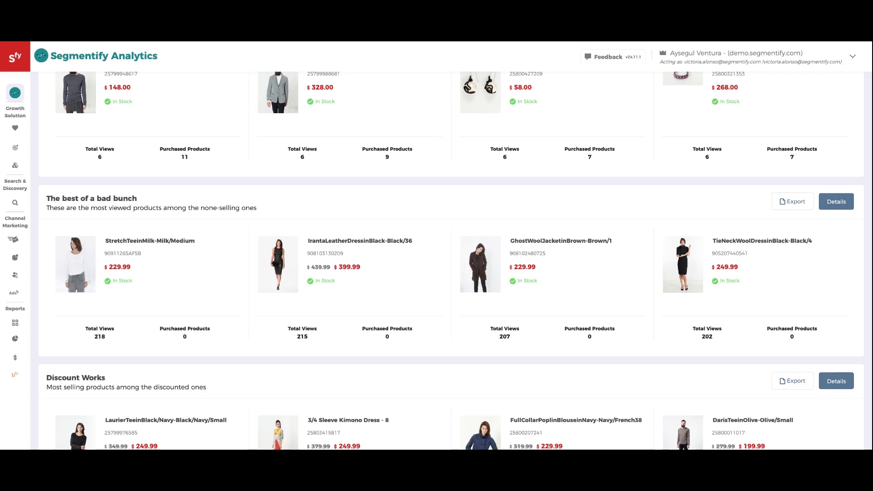
scroll(450, 259, "down", 2)
scroll(450, 259, "down", 2)
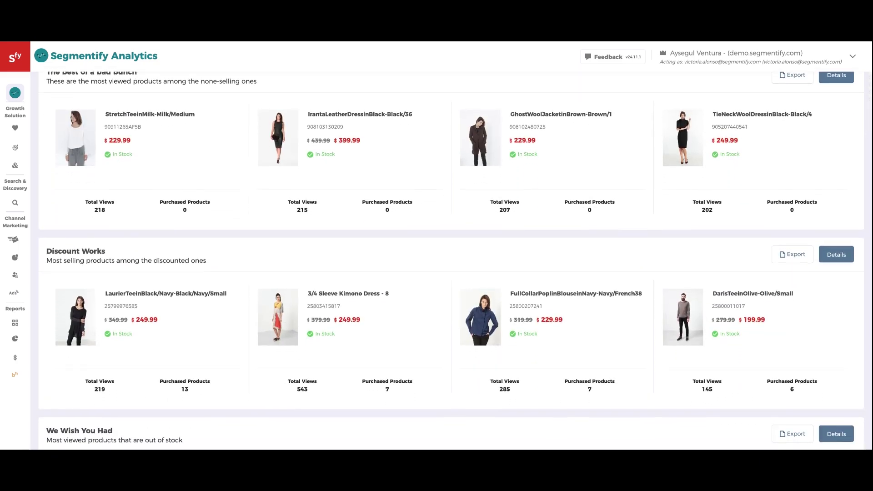
scroll(450, 259, "down", 1)
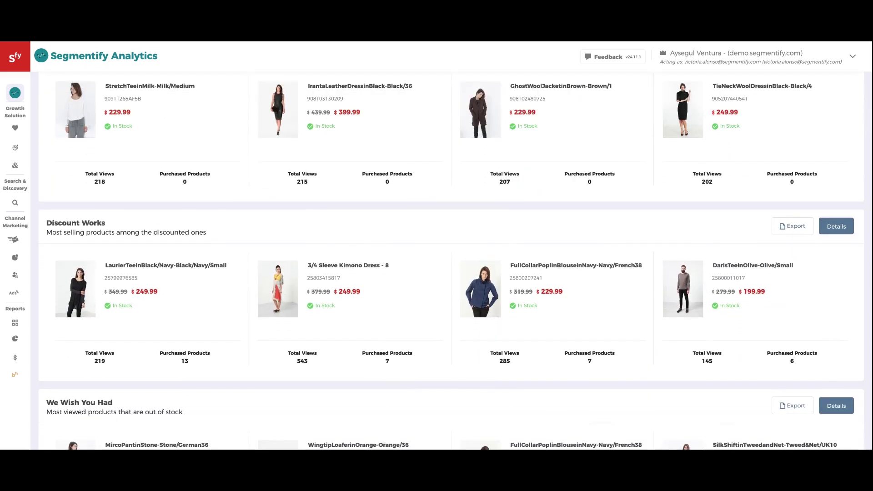
scroll(450, 259, "down", 1)
scroll(451, 259, "down", 1)
scroll(450, 259, "down", 3)
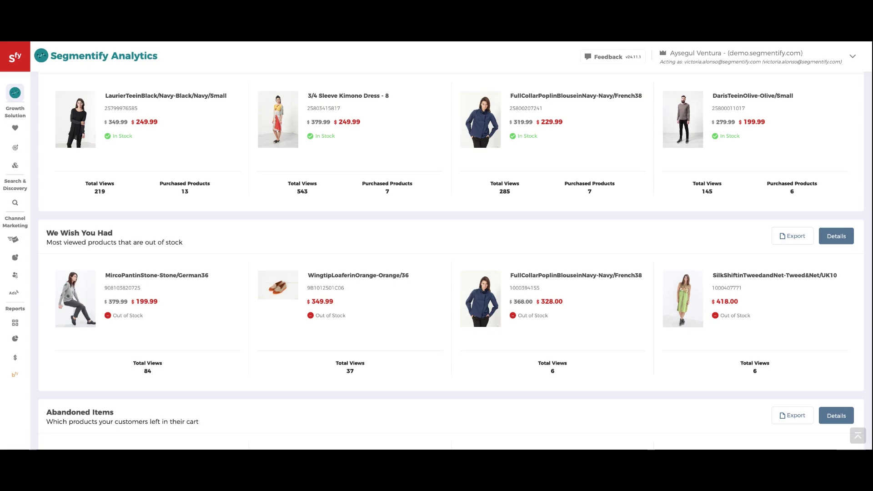
scroll(450, 260, "down", 2)
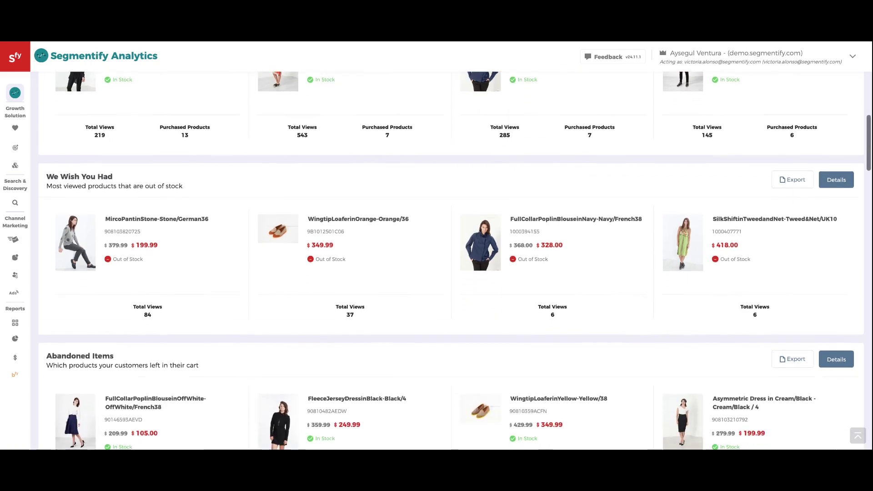
scroll(450, 259, "down", 2)
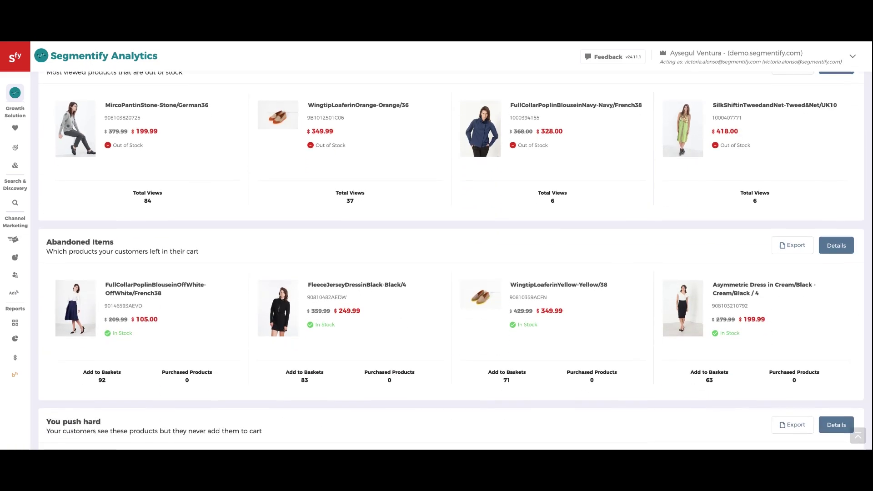
scroll(450, 259, "down", 1)
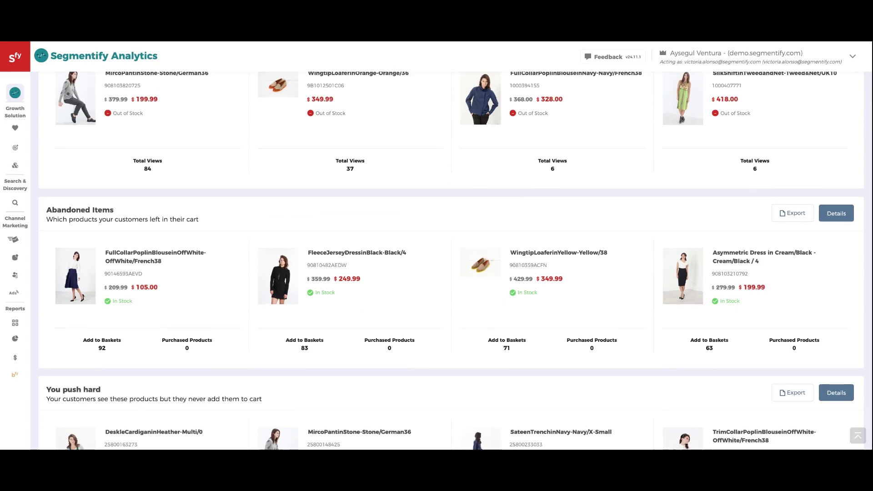
scroll(450, 260, "down", 2)
scroll(450, 259, "down", 1)
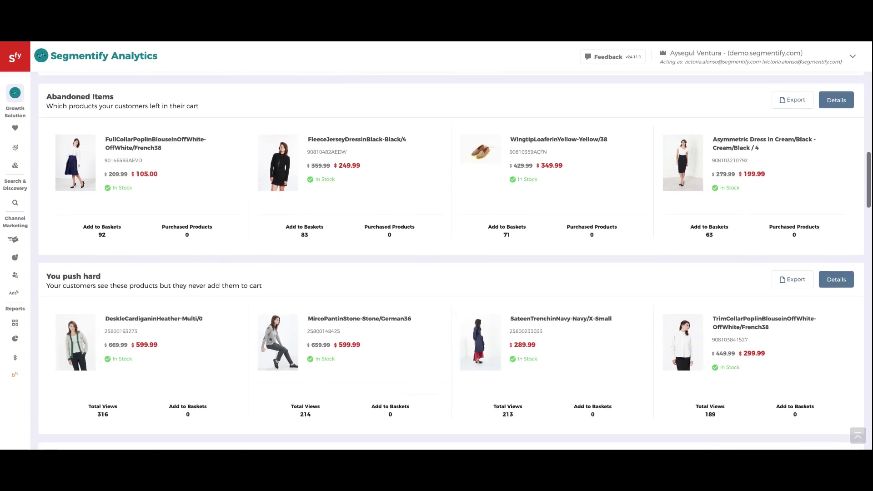
scroll(450, 259, "down", 1)
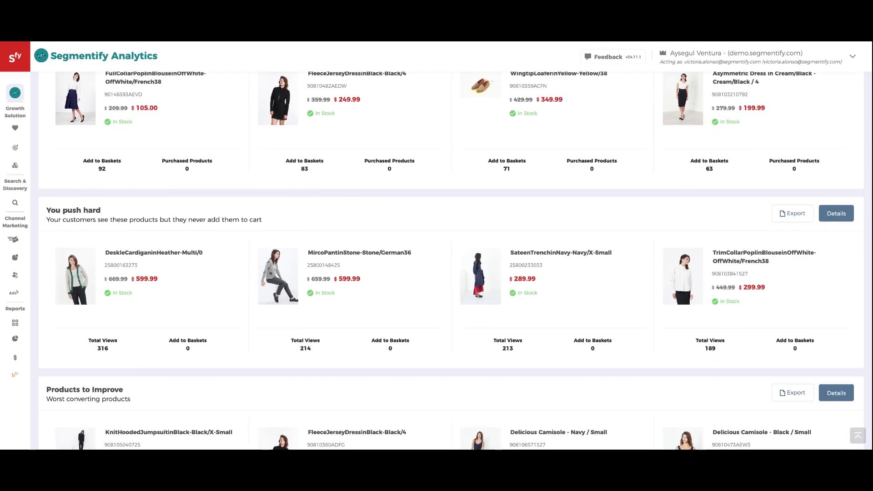
scroll(450, 259, "down", 1)
scroll(450, 259, "down", 3)
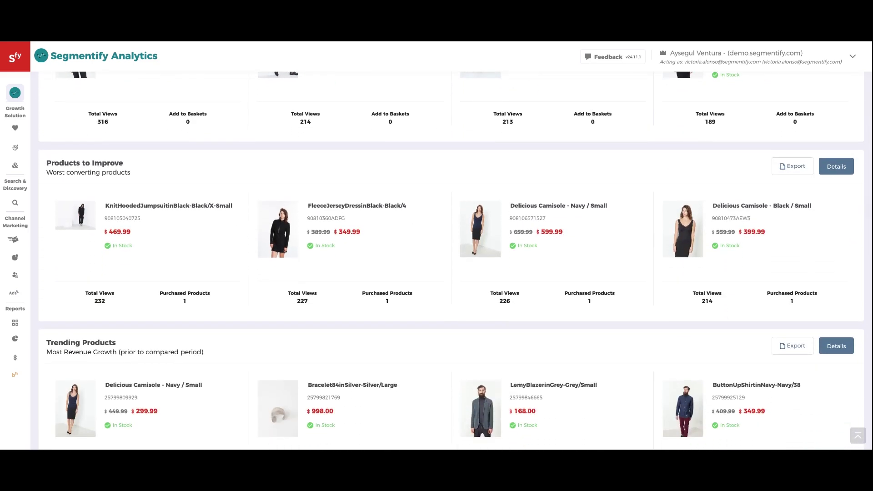
scroll(450, 259, "down", 2)
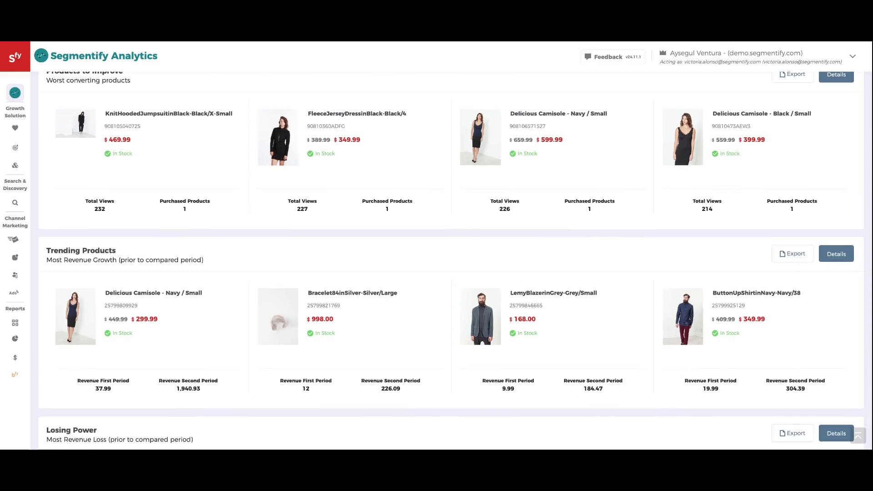
scroll(450, 259, "down", 5)
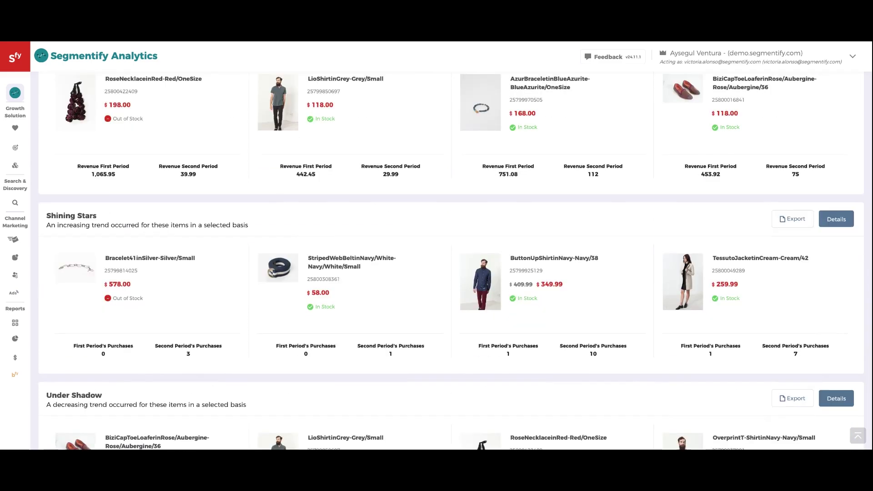
scroll(450, 260, "down", 1)
scroll(450, 259, "down", 1)
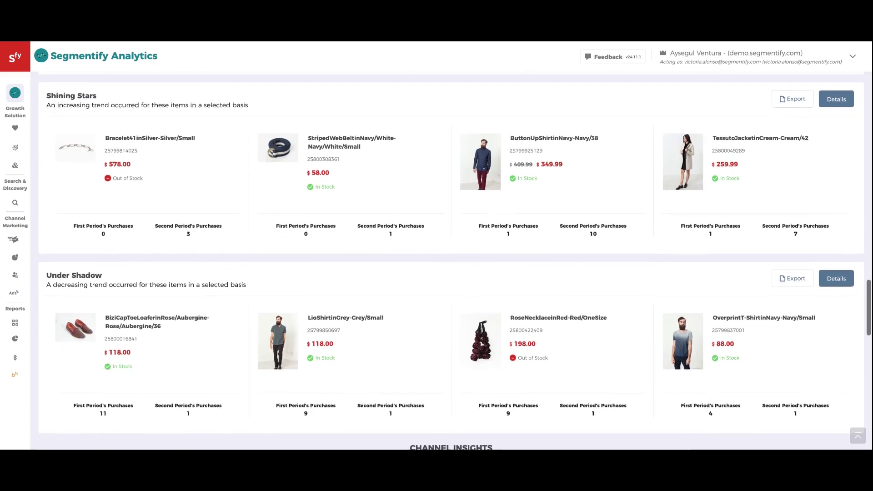
scroll(450, 260, "down", 1)
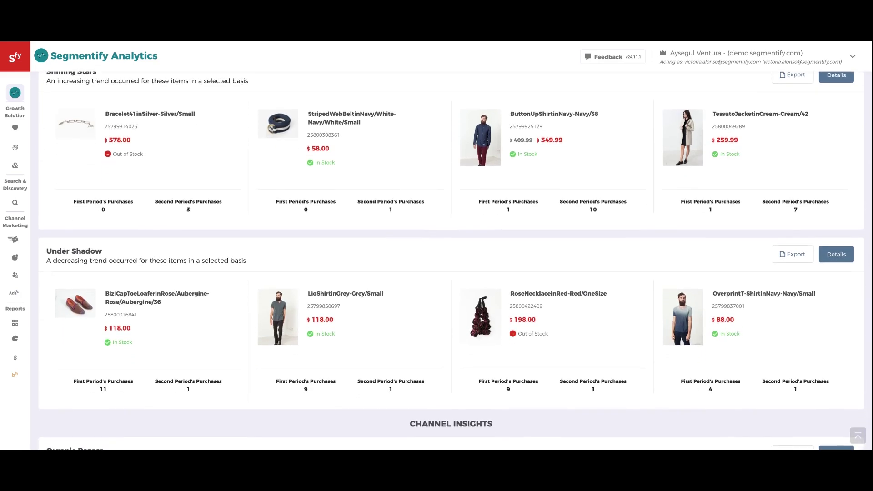
scroll(451, 260, "down", 5)
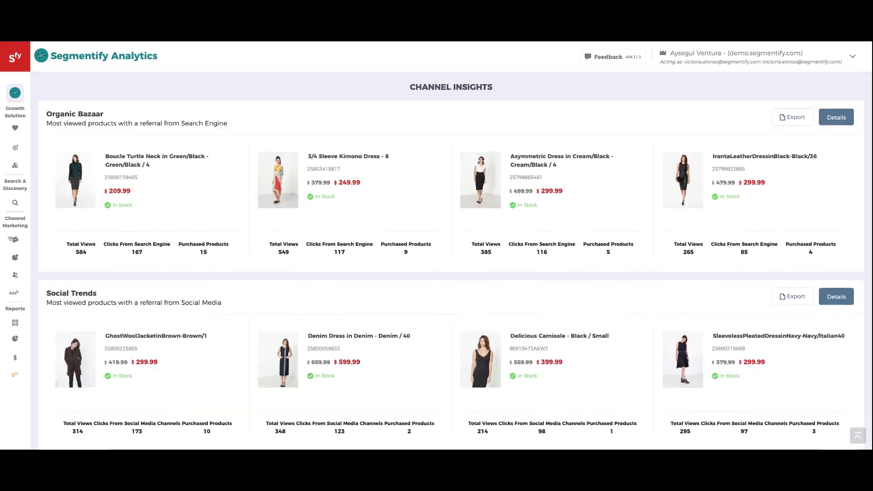
scroll(450, 259, "down", 1)
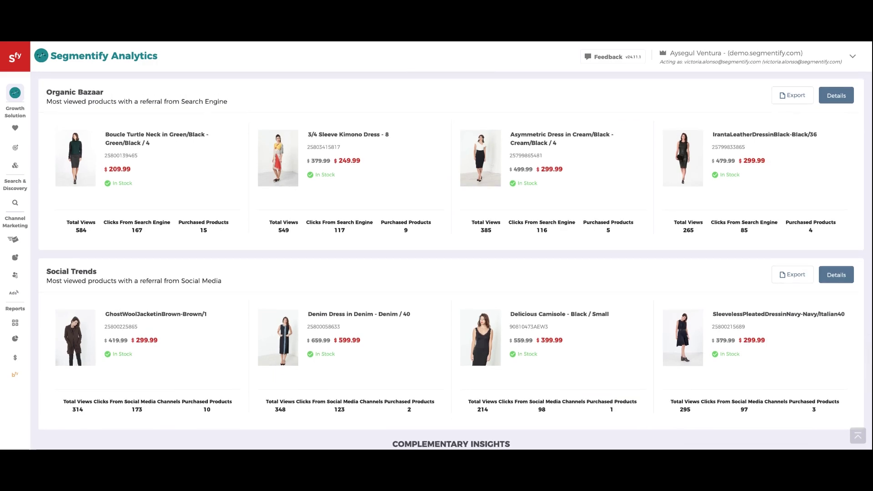
scroll(450, 259, "down", 4)
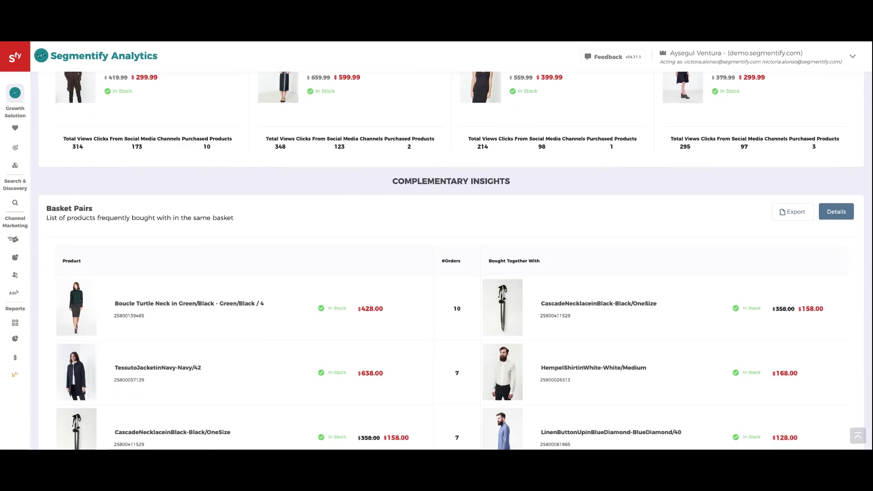
scroll(465, 326, "down", 3)
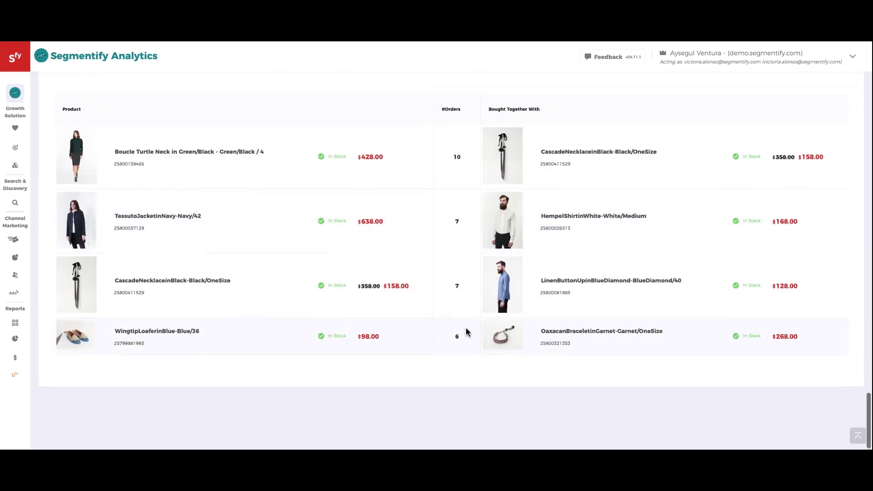
scroll(465, 331, "up", 2)
scroll(465, 333, "down", 1)
scroll(466, 332, "up", 1)
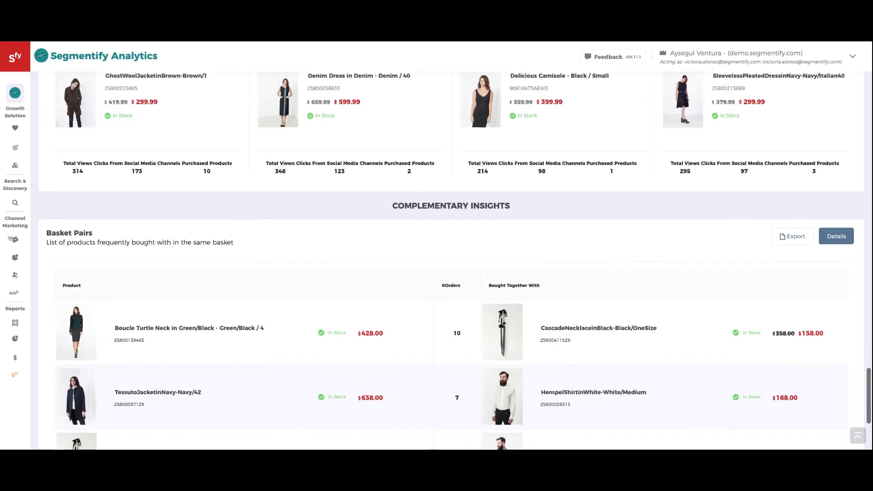
scroll(450, 273, "up", 2)
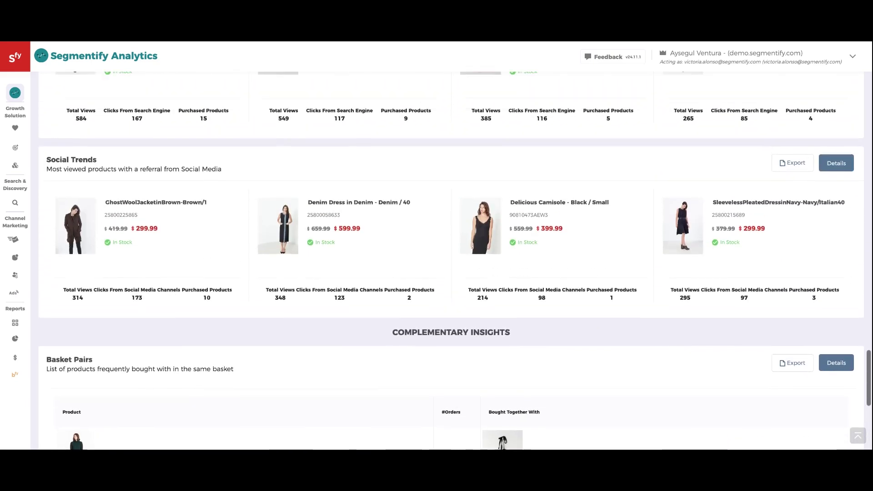
- Show the full Social Trends product list with its Category and Brand filters and product search
left_click(825, 171)
left_click(90, 117)
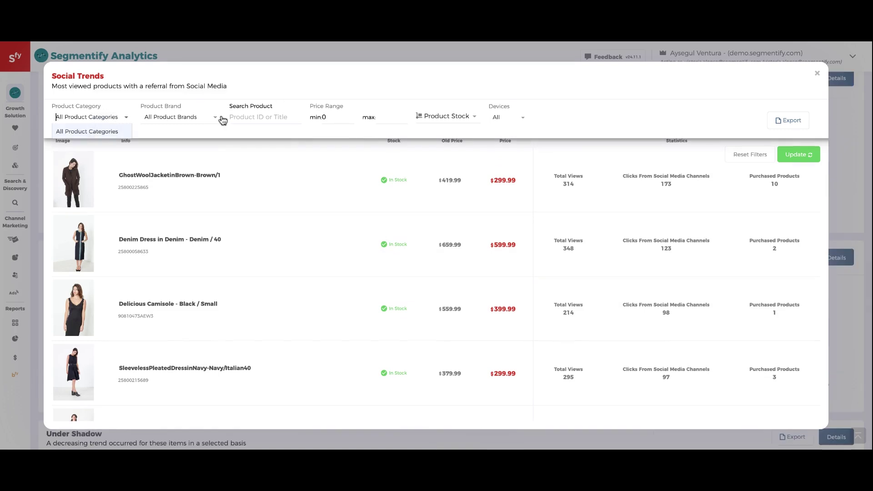
left_click(202, 121)
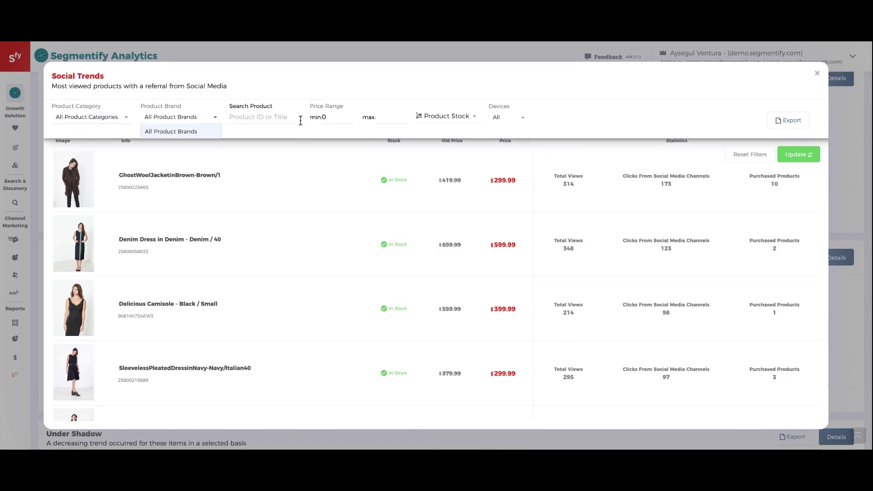
left_click(286, 120)
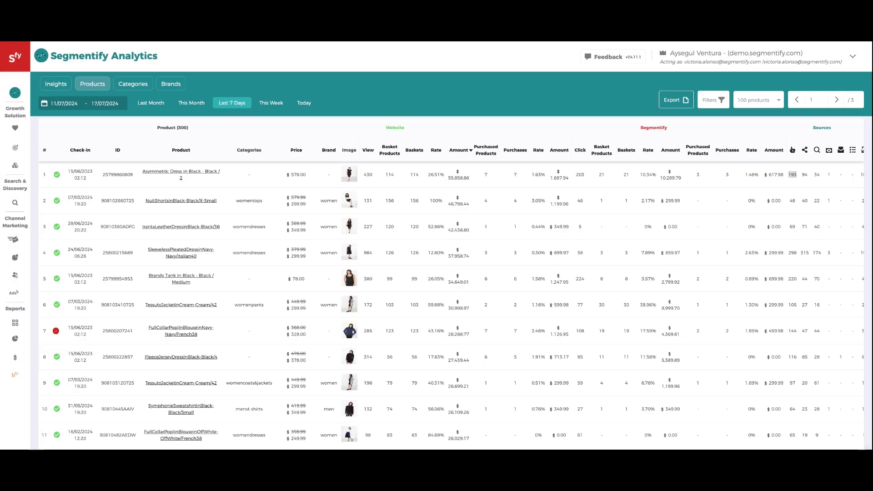